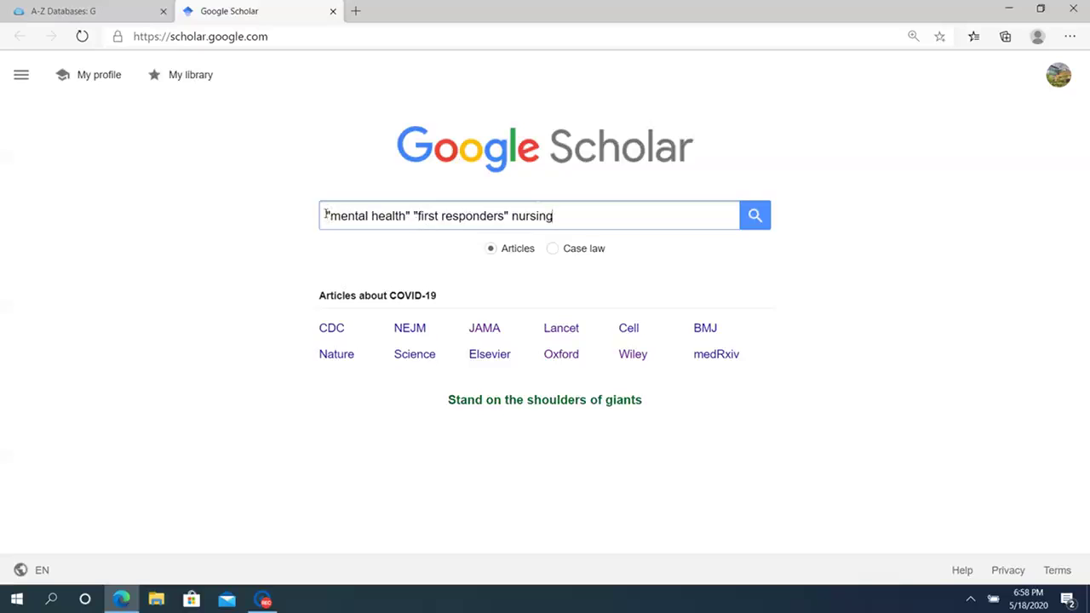
Step: Highlight the quoted phrases "mental health" and "first responders", then run the query with nursing
left_click_drag(336, 212, 411, 213)
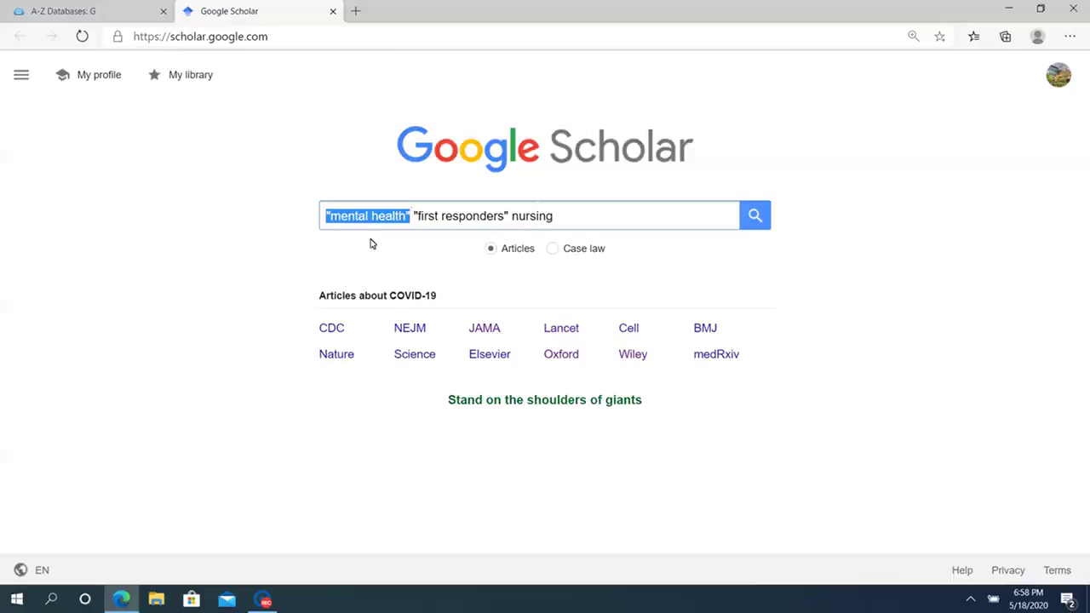
left_click(417, 215)
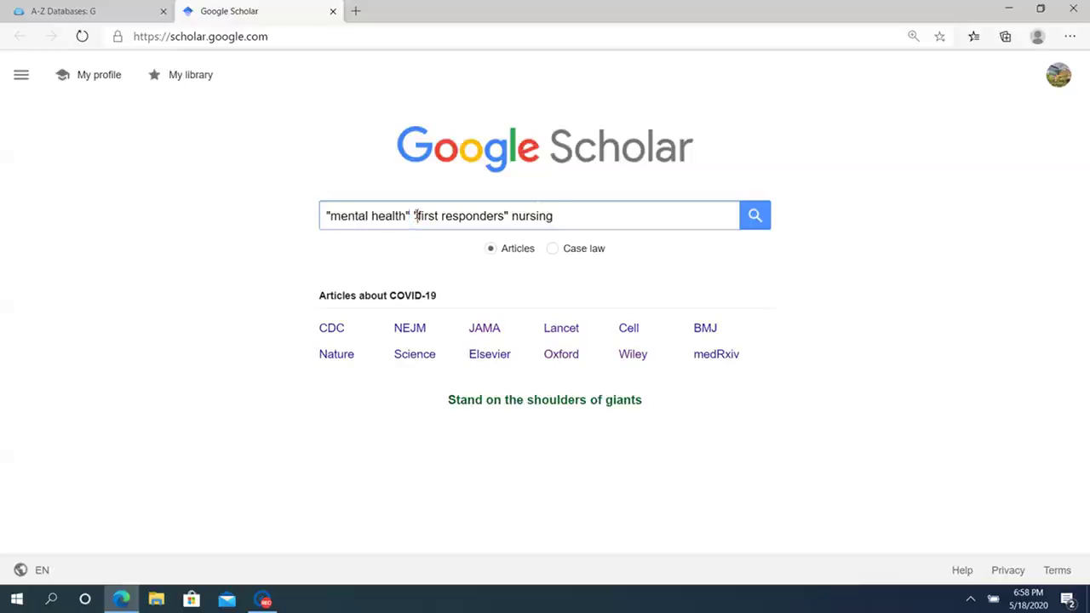
left_click_drag(417, 215, 509, 215)
left_click(594, 215)
left_click(753, 218)
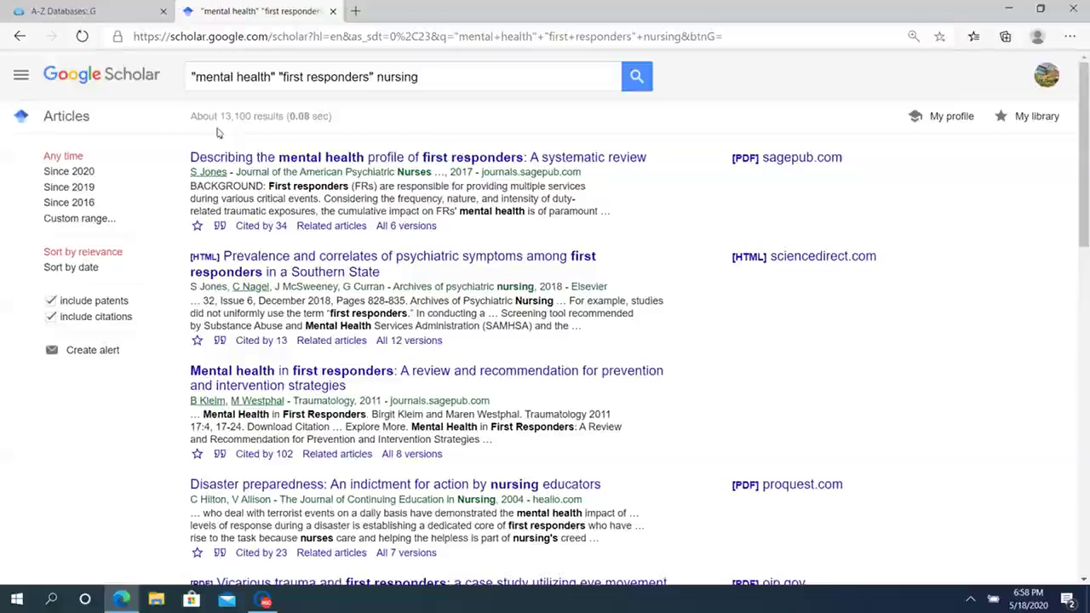
Step: Set a custom publication year range from 2010 to 2020 and apply it
left_click(86, 220)
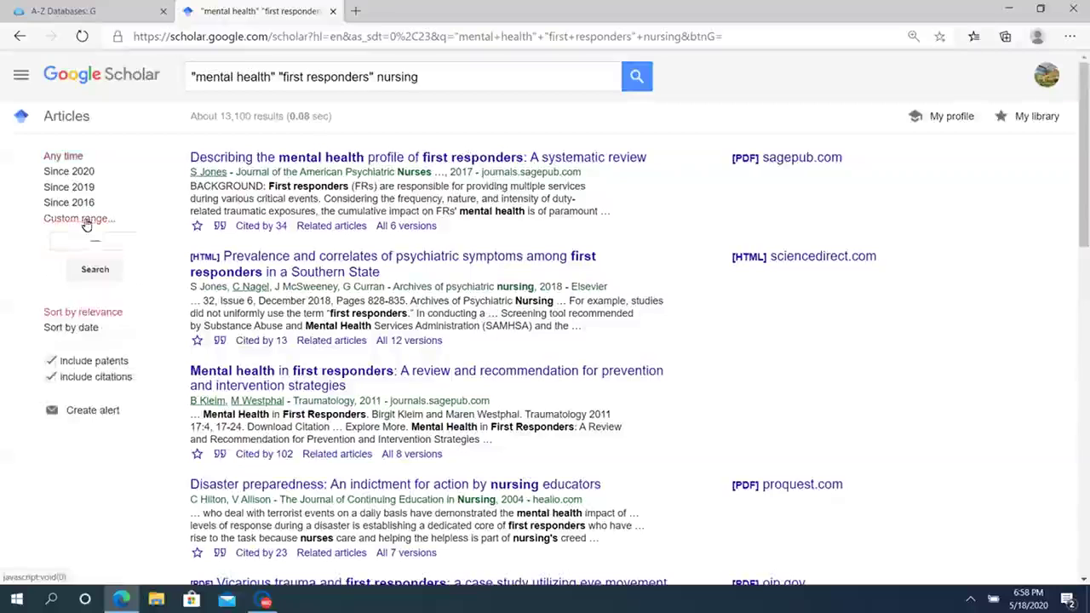
left_click(71, 240)
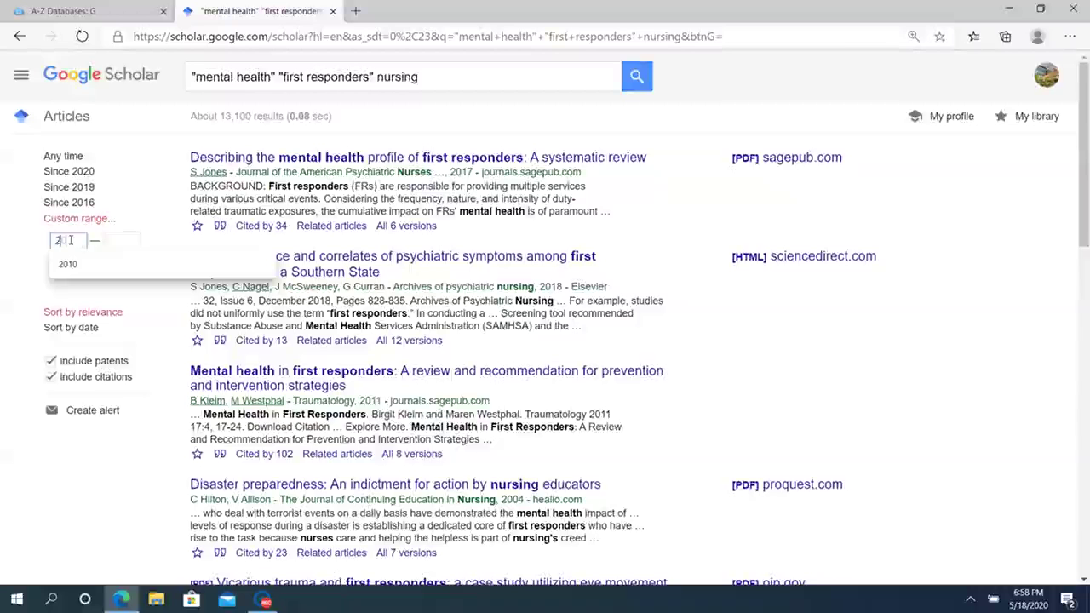
type("2010")
left_click(116, 242)
type("2020")
left_click(106, 278)
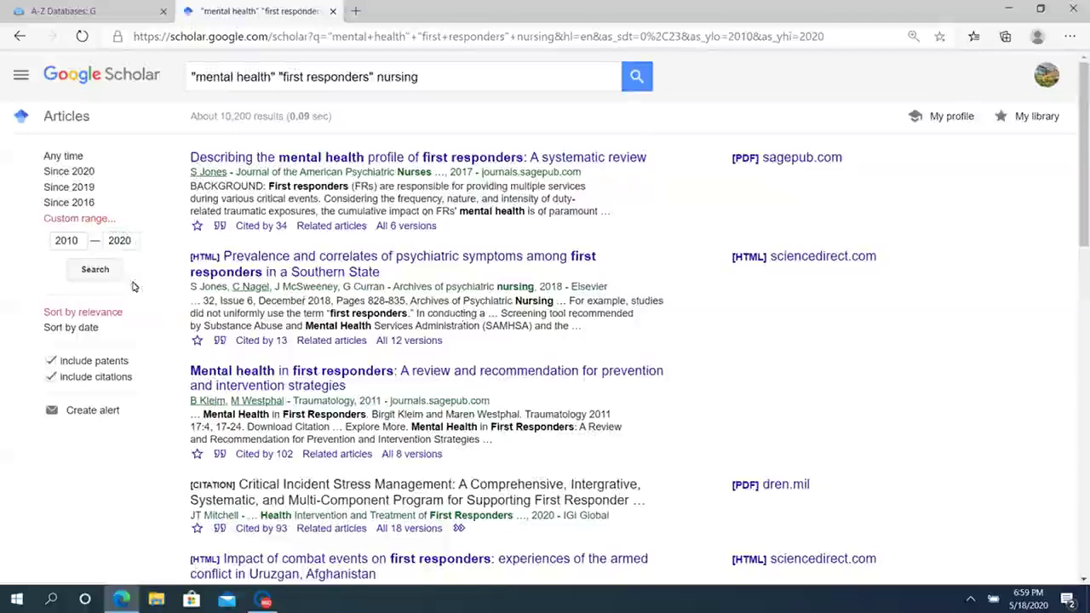
Step: Rerun the search with the 2010–2020 custom range to show about 10,200 results
left_click(100, 274)
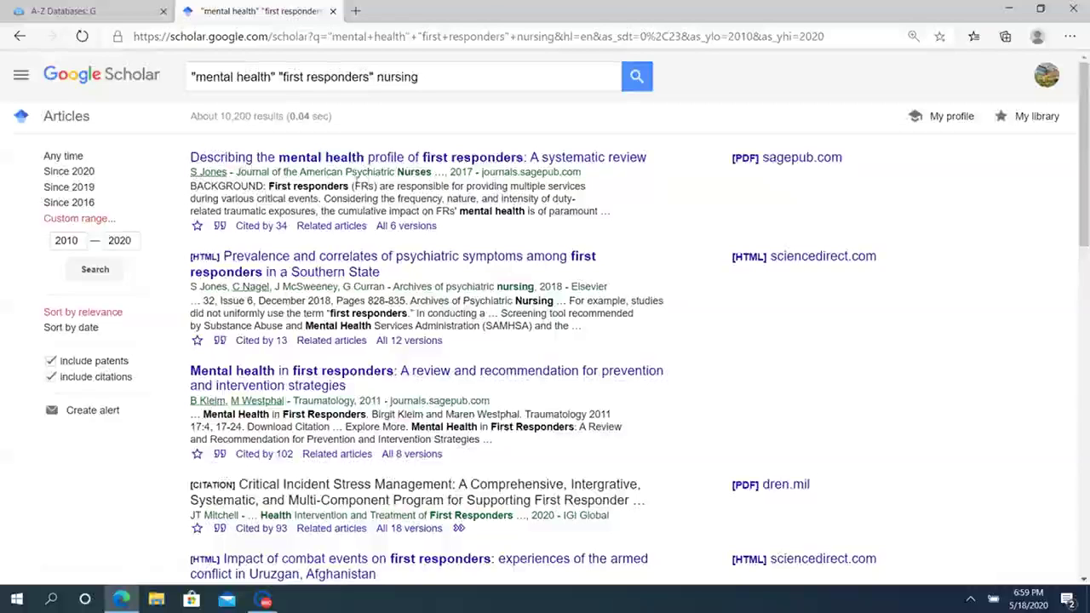
Step: Open the first result's sagepub.com PDF in a new tab, skim it, and return to Scholar
right_click(801, 160)
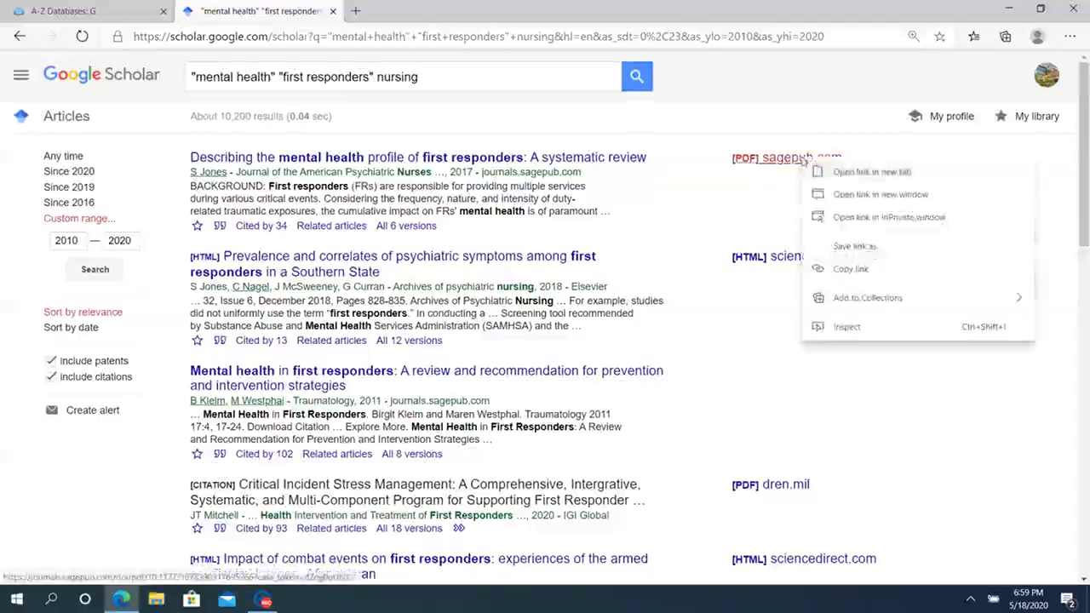
left_click(869, 172)
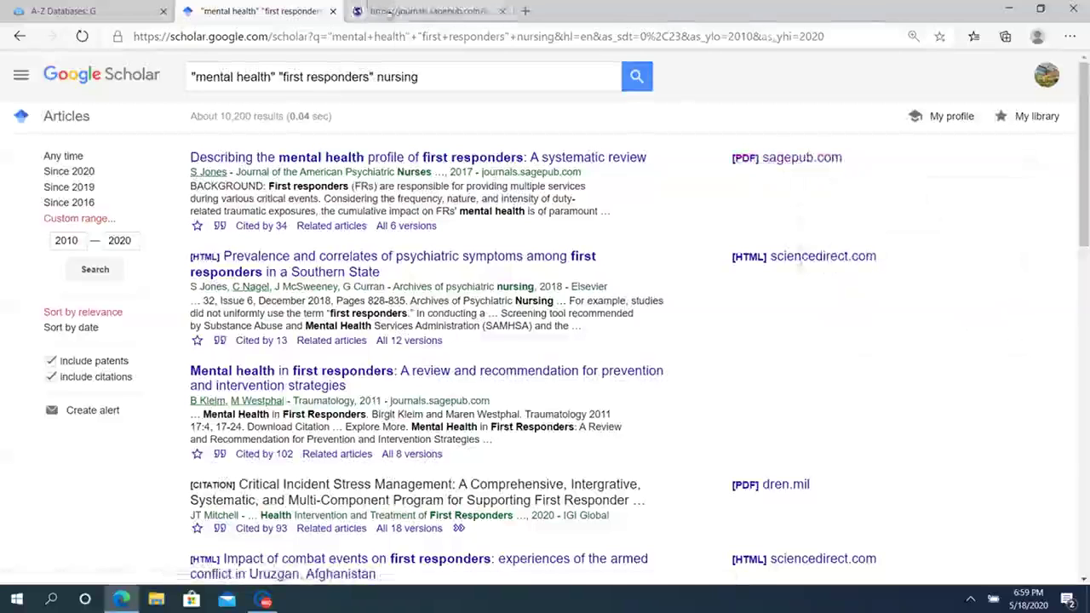
left_click(391, 14)
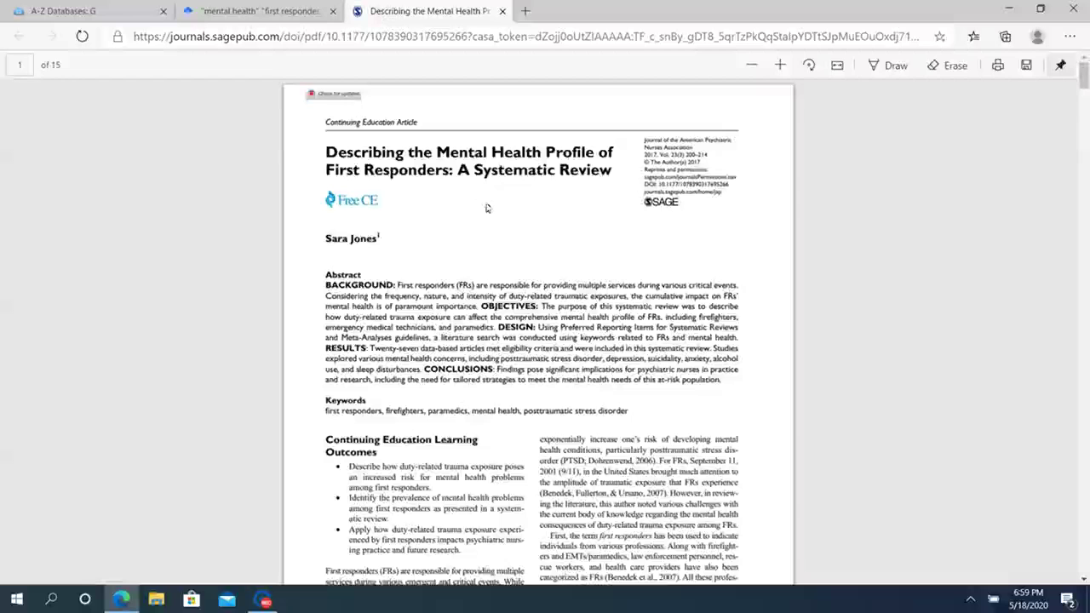
scroll(480, 259, "down", 7)
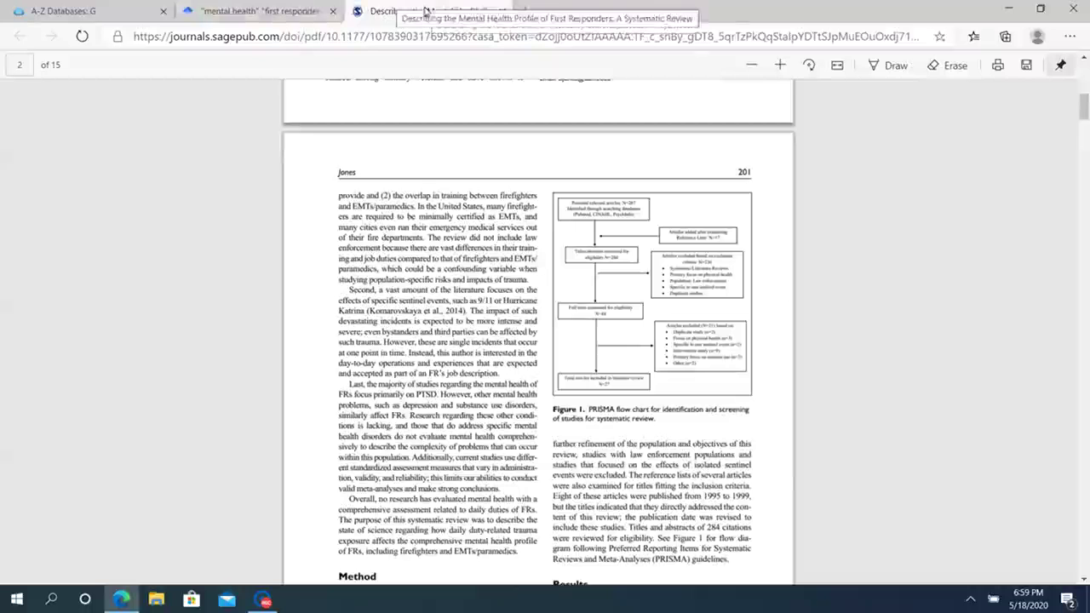
left_click(256, 11)
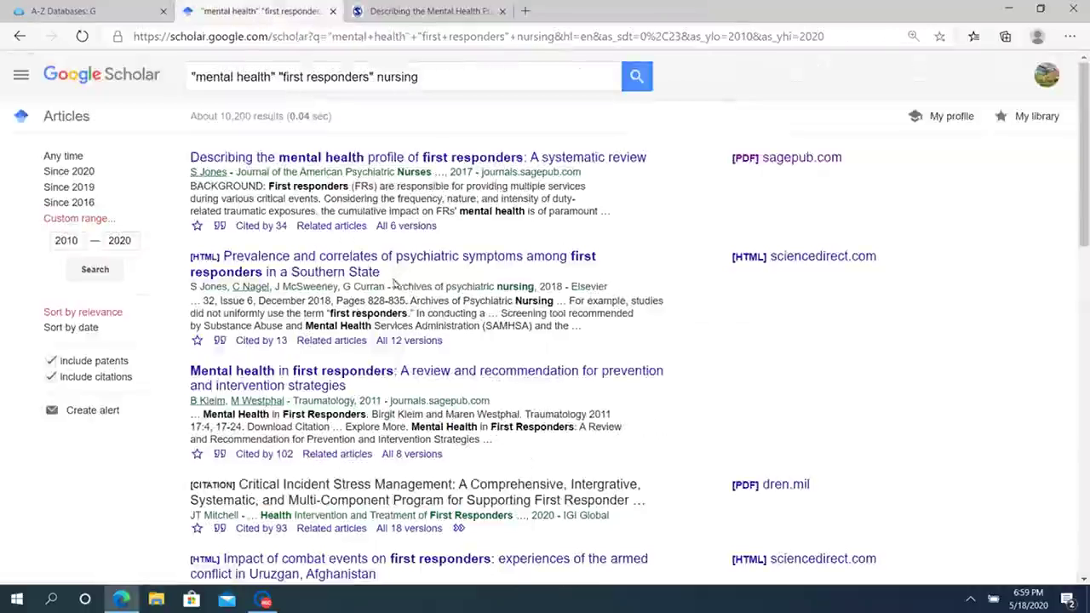
Step: Open the ScienceDirect psychiatric-symptoms article in a new tab, scroll through it, then return to Scholar
right_click(792, 262)
left_click(817, 272)
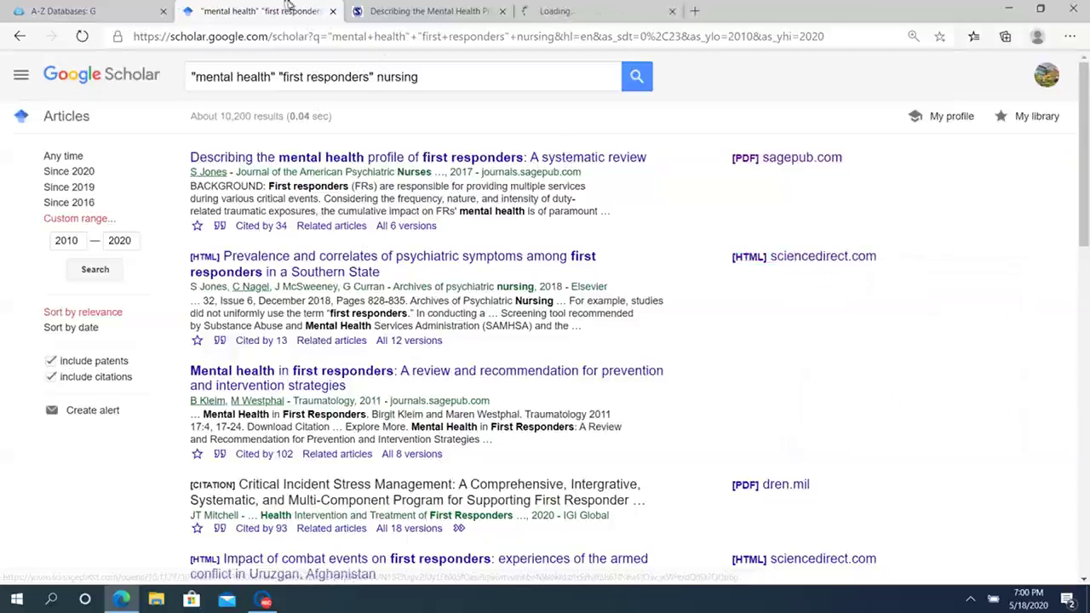
left_click(566, 11)
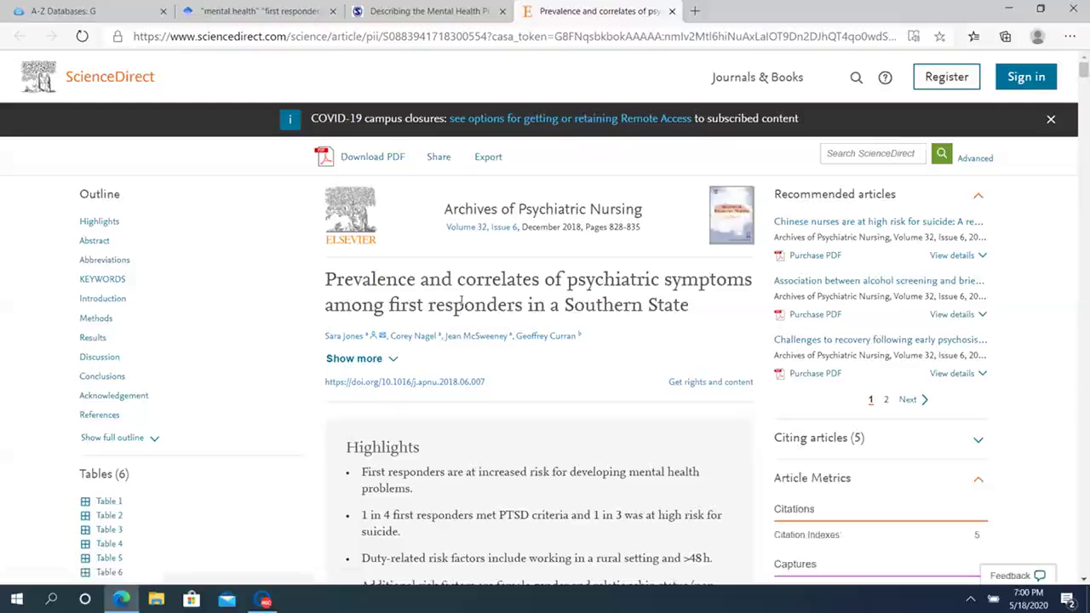
scroll(460, 300, "down", 2)
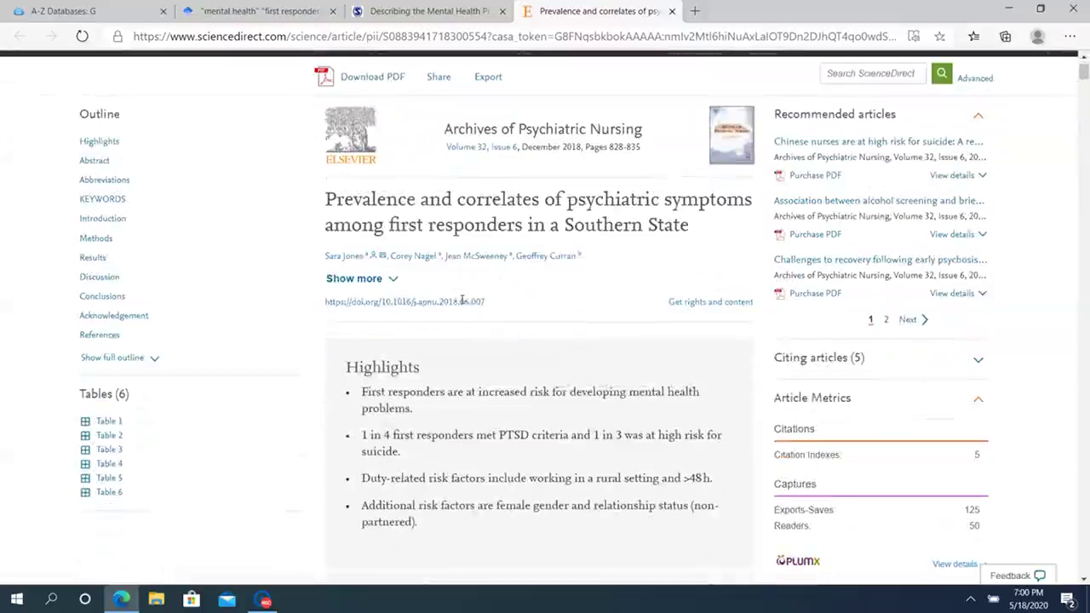
scroll(524, 321, "down", 6)
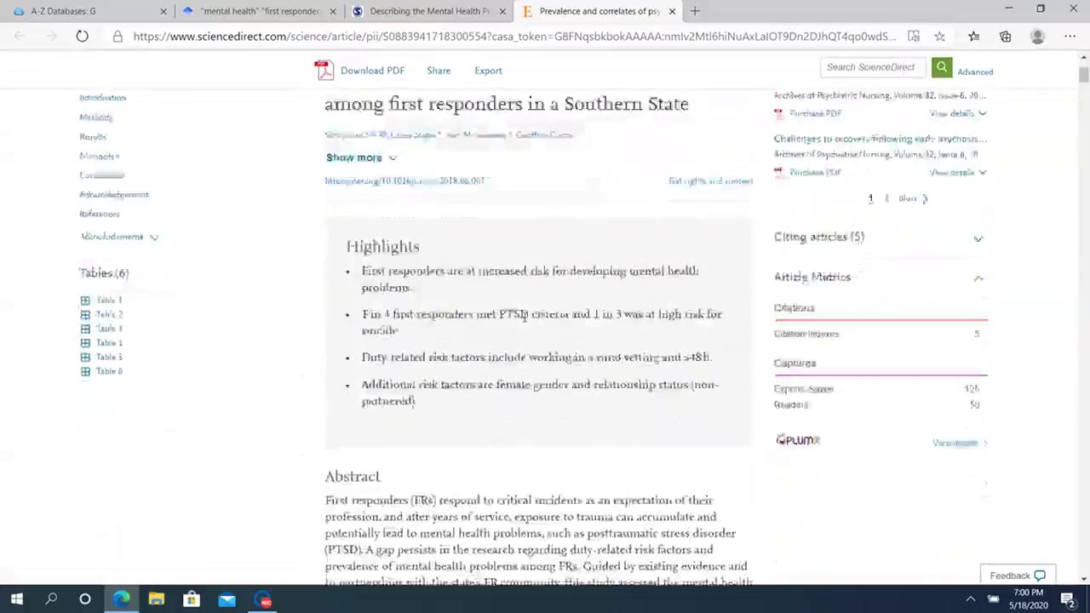
scroll(524, 321, "down", 8)
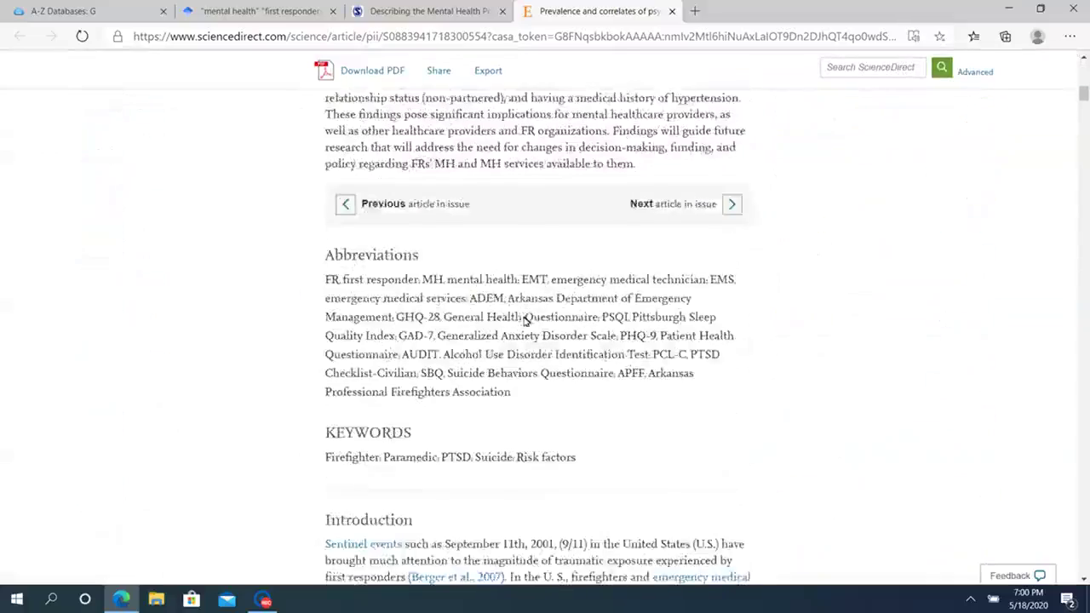
scroll(524, 321, "down", 9)
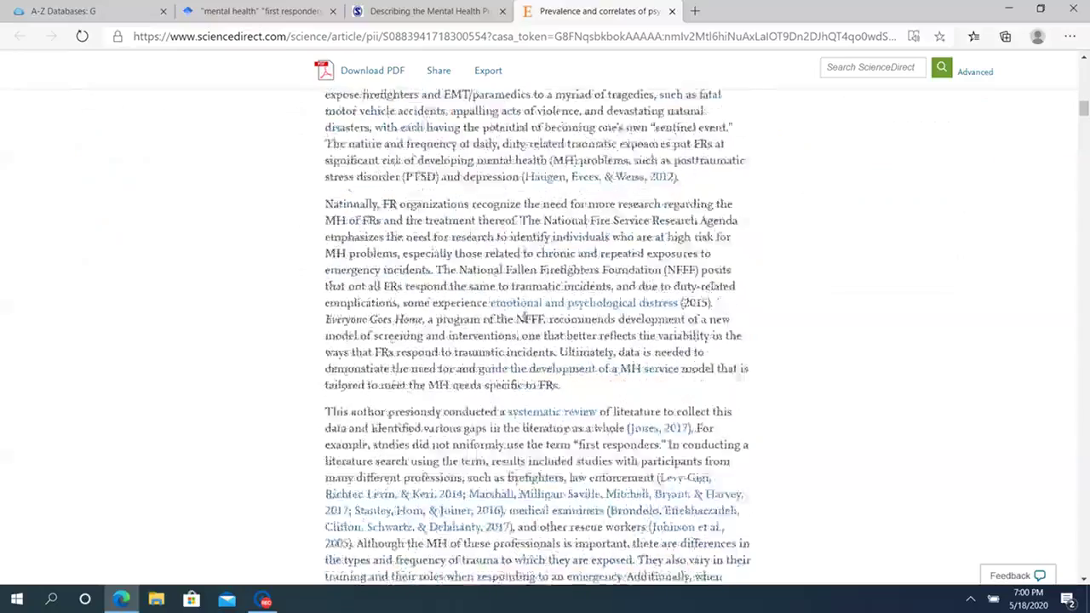
scroll(523, 321, "down", 5)
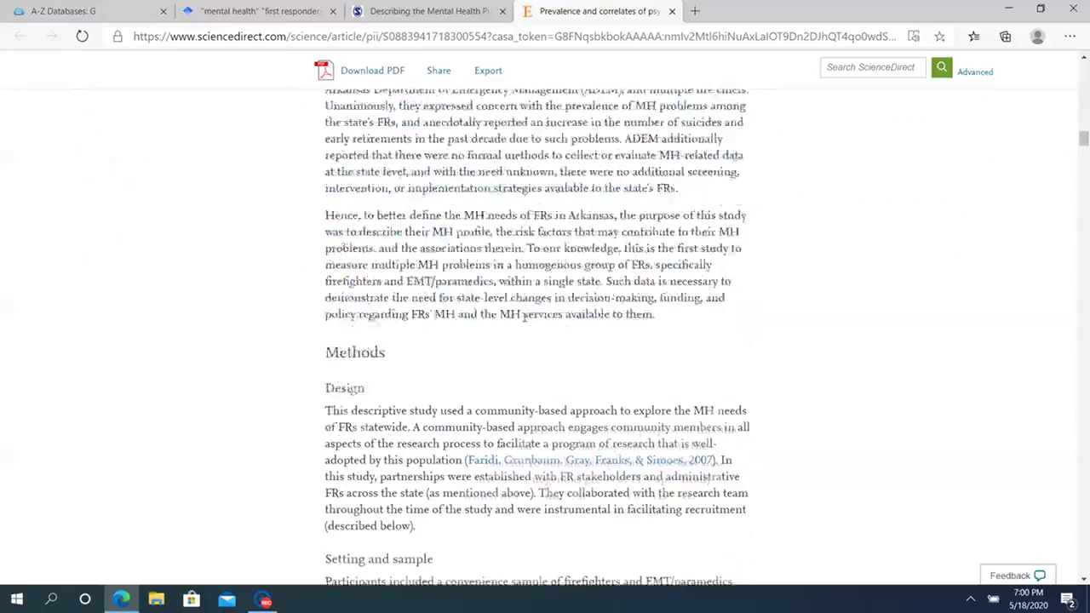
left_click(264, 11)
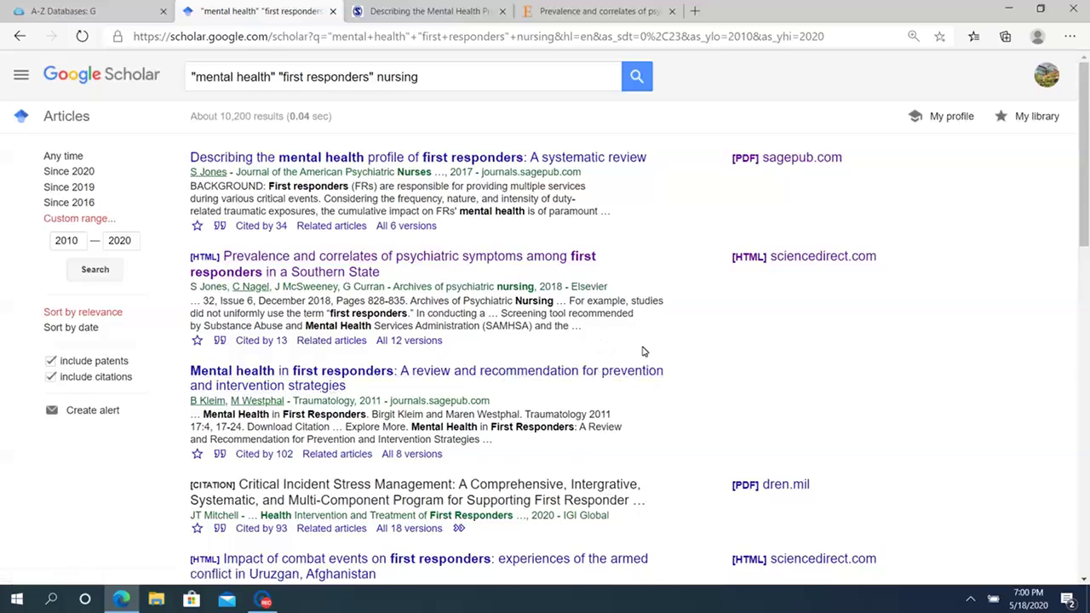
scroll(605, 358, "down", 1)
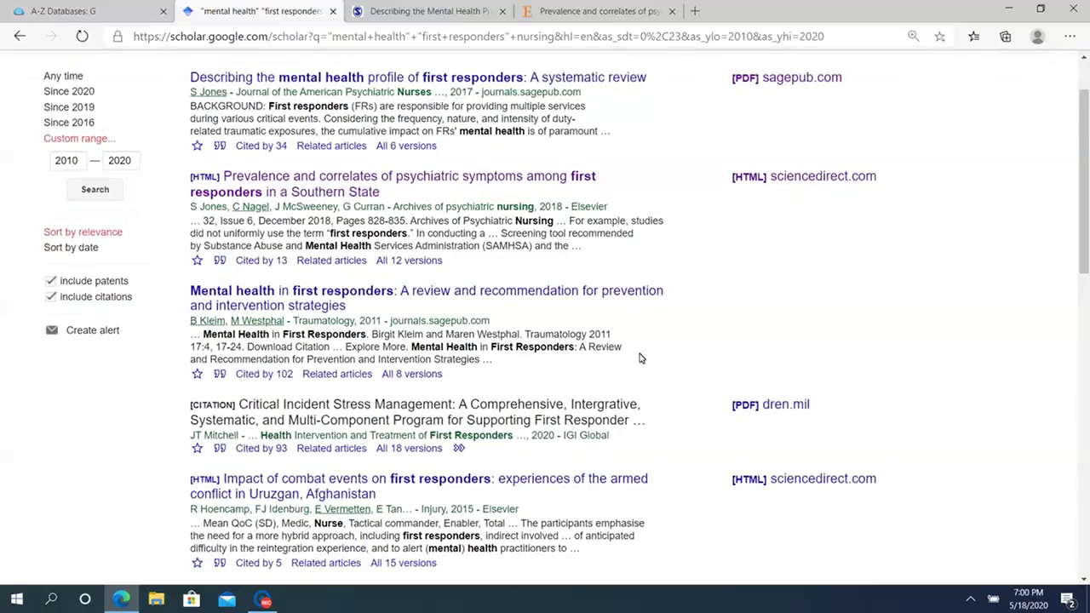
scroll(642, 358, "down", 2)
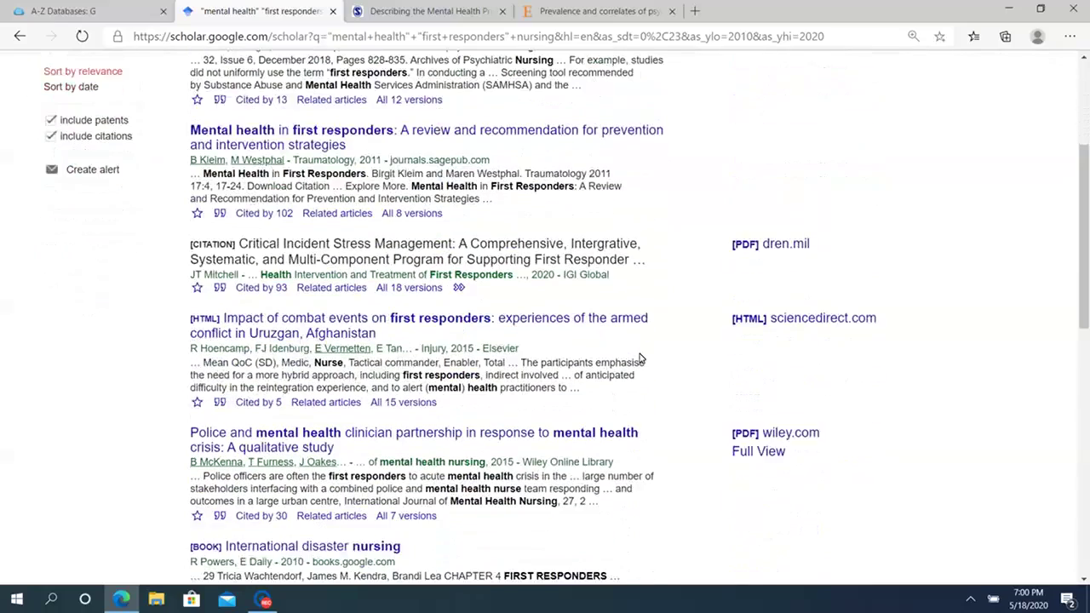
scroll(641, 357, "down", 1)
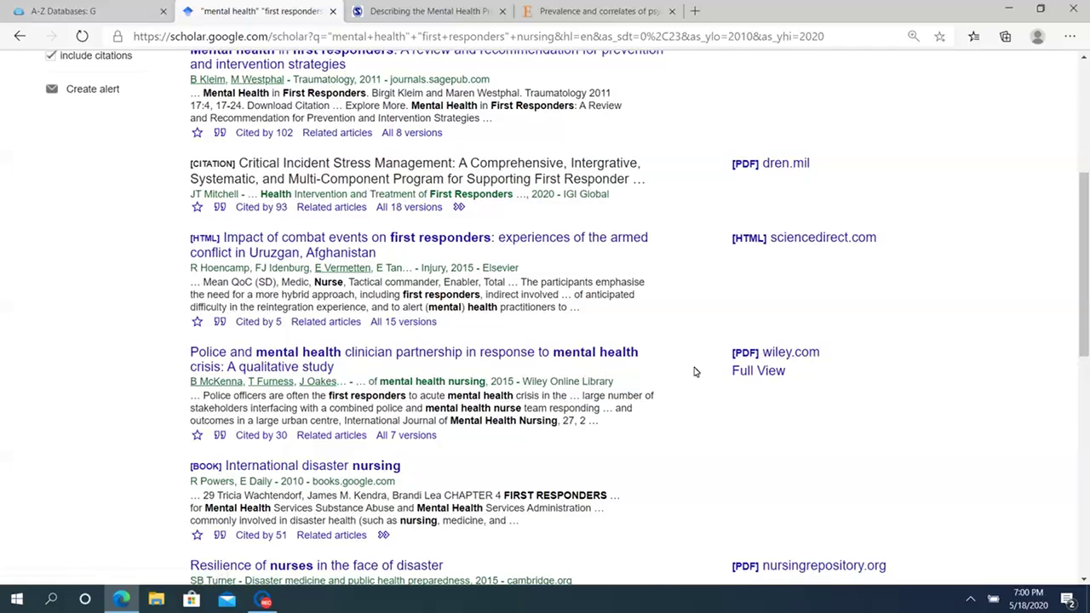
scroll(669, 370, "down", 3)
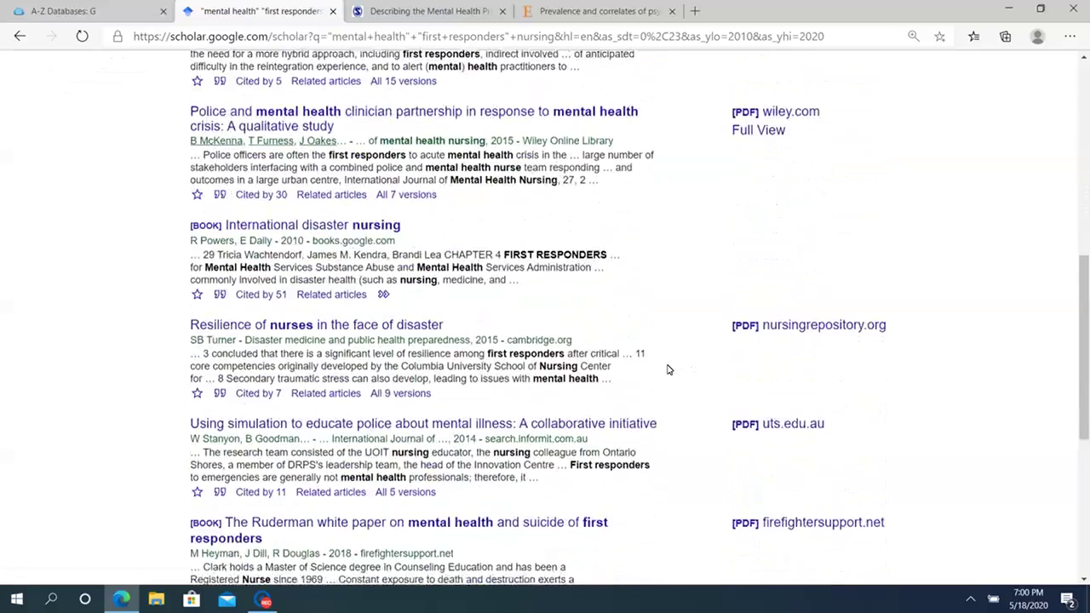
scroll(669, 370, "down", 3)
scroll(661, 370, "up", 4)
scroll(661, 370, "up", 6)
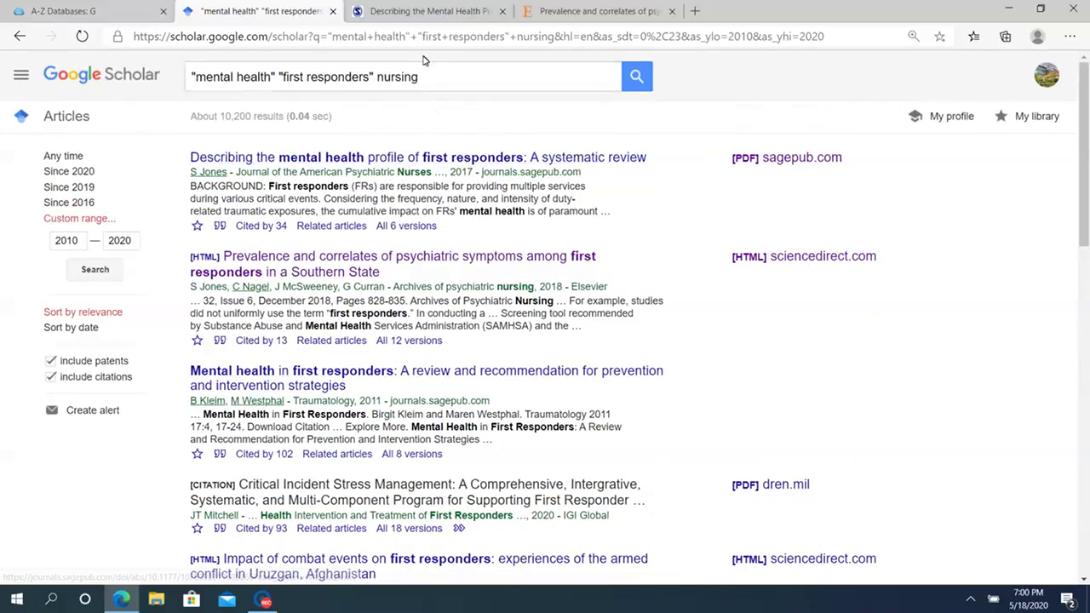
left_click_drag(424, 76, 186, 70)
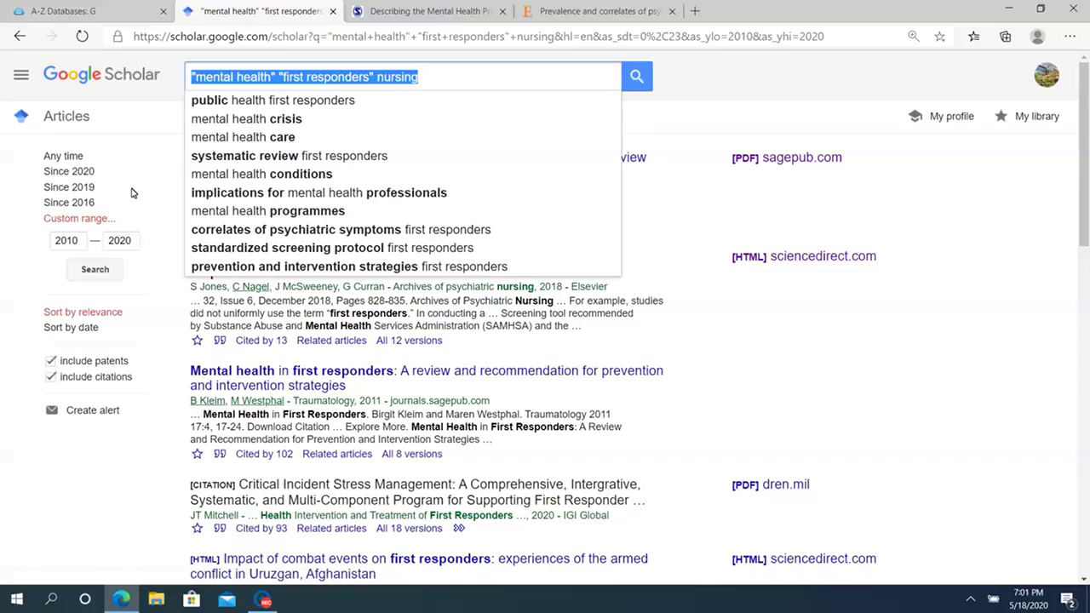
left_click(705, 91)
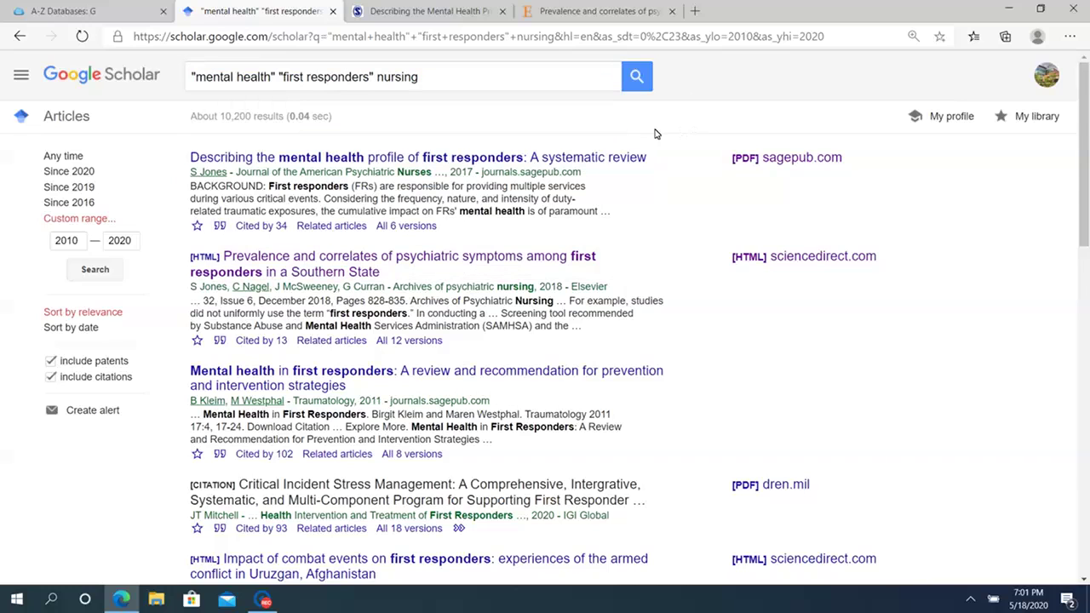